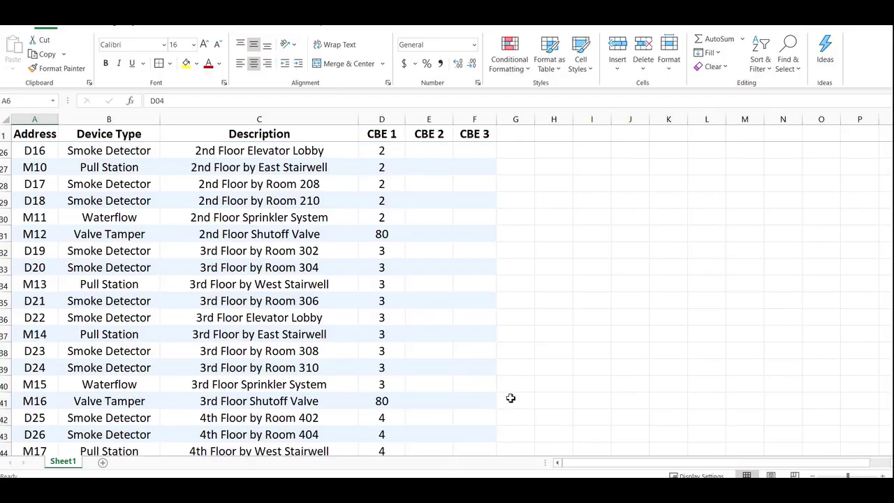
pyautogui.scroll(8, 510, 398)
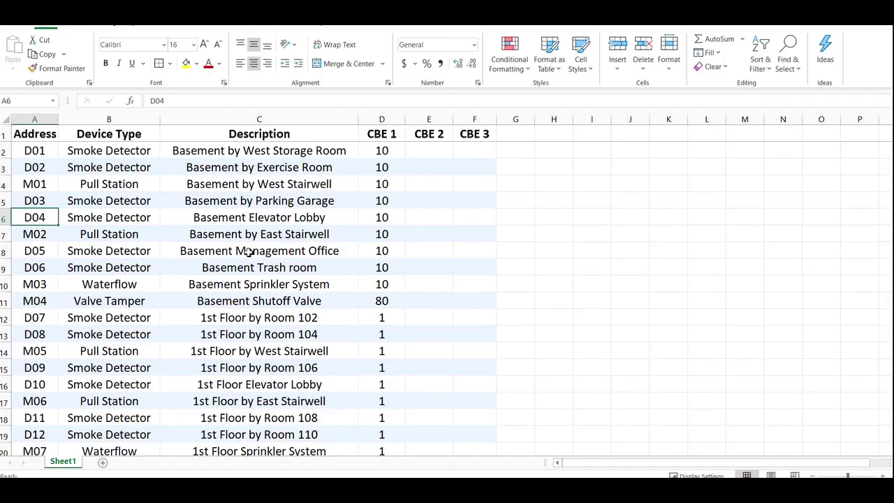
pyautogui.scroll(-1, 248, 257)
pyautogui.scroll(-1, 248, 259)
pyautogui.scroll(2, 246, 256)
pyautogui.click(3, 221)
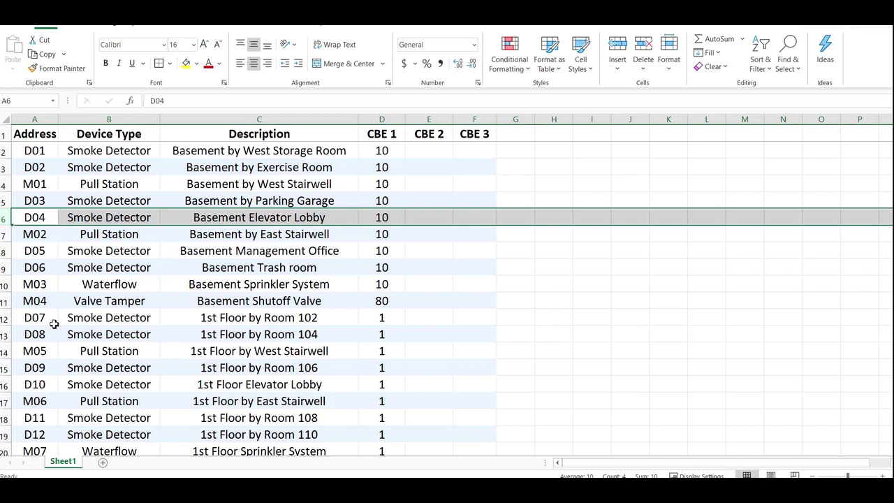
pyautogui.click(6, 384)
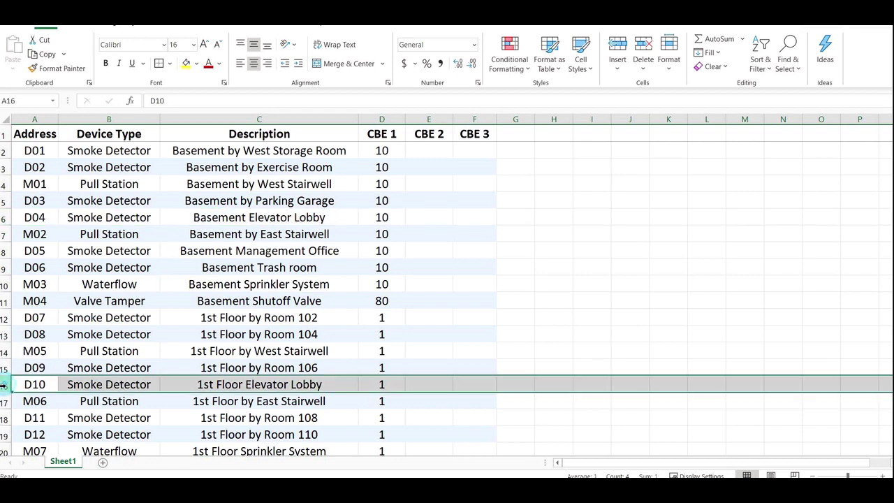
pyautogui.scroll(-3, 6, 384)
pyautogui.scroll(-1, 6, 385)
pyautogui.scroll(4, 52, 383)
pyautogui.click(6, 151)
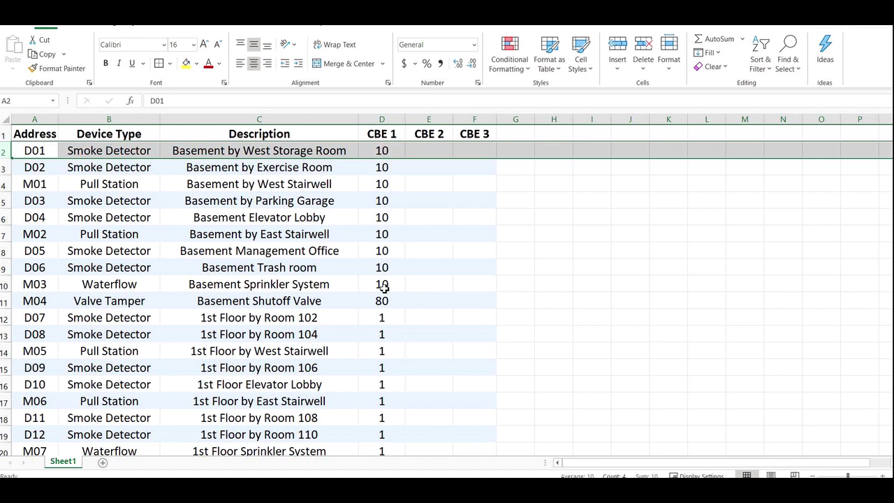
pyautogui.scroll(-2, 385, 303)
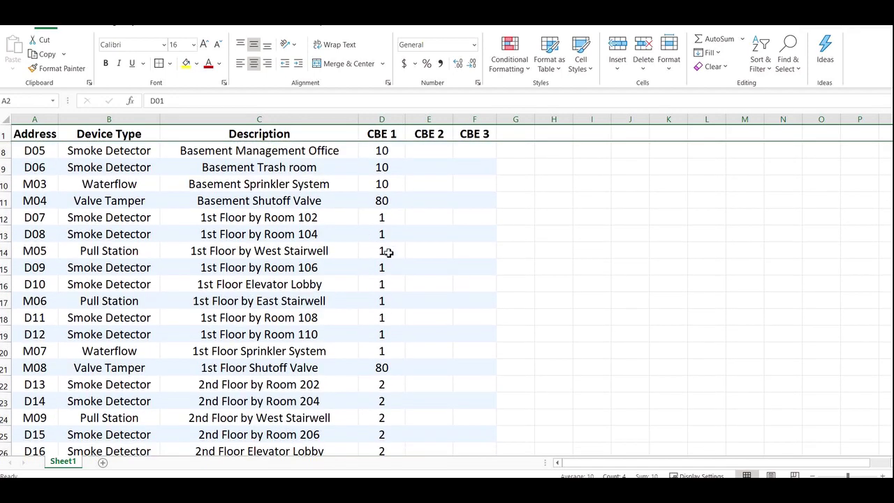
pyautogui.scroll(-2, 381, 333)
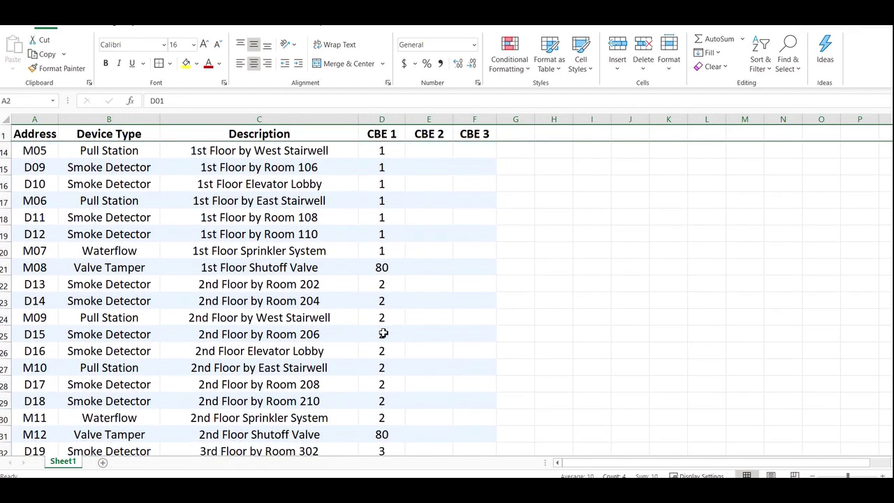
pyautogui.scroll(-6, 384, 334)
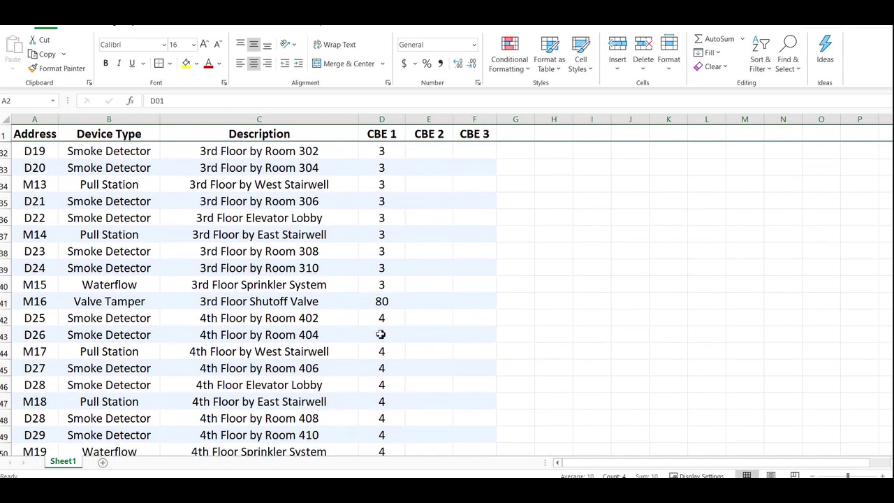
pyautogui.scroll(-1, 381, 334)
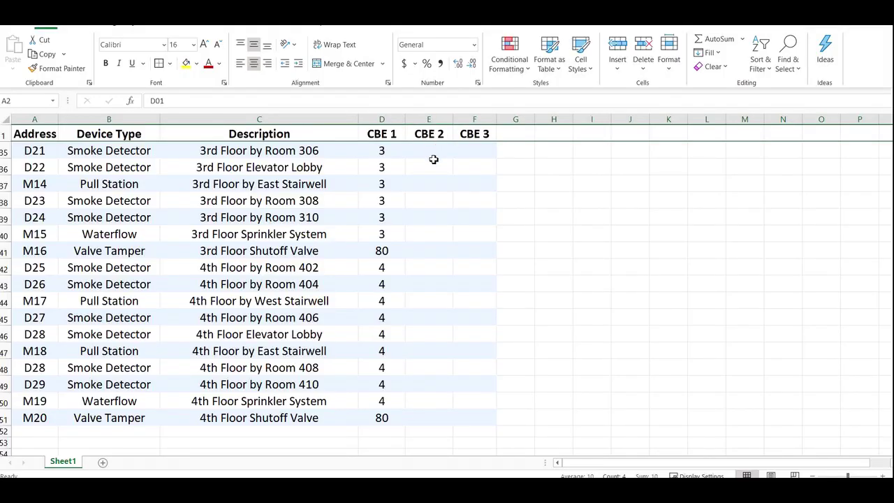
pyautogui.scroll(5, 433, 171)
# Step: Enter Z11 under CBE 2 for the Basement (E6) and 2nd Floor (E26) Elevator Lobby detectors
pyautogui.scroll(6, 431, 182)
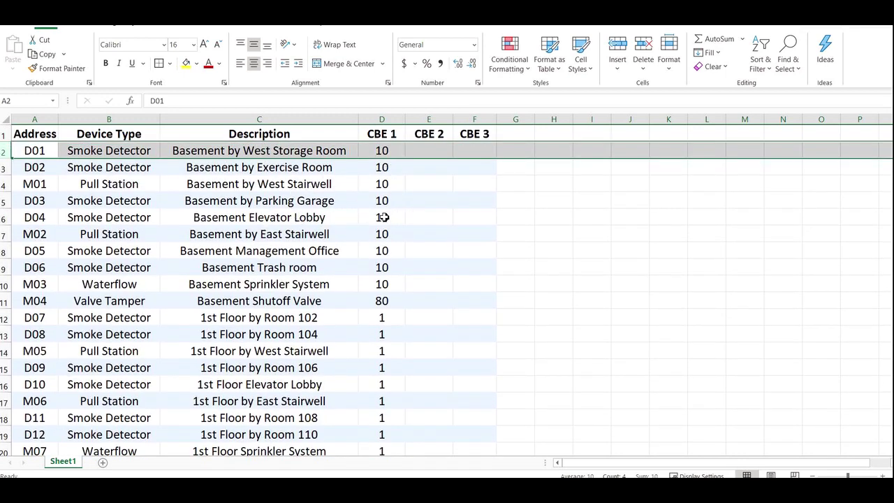
pyautogui.doubleClick(430, 219)
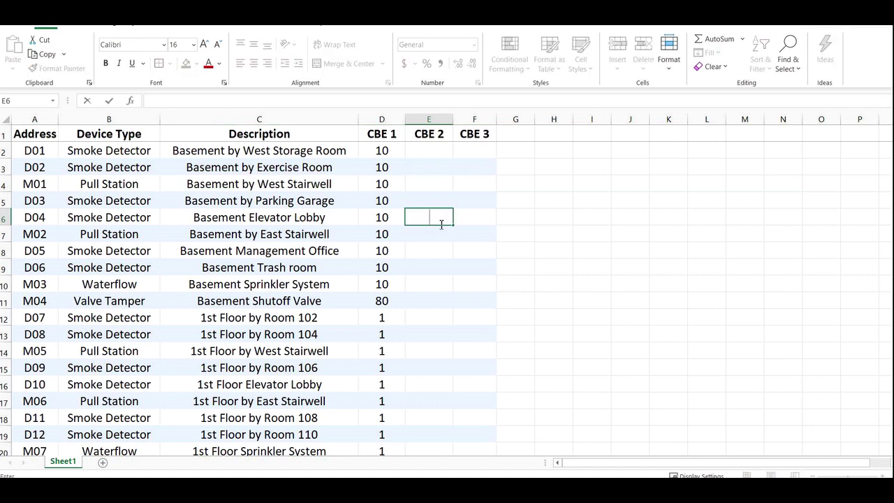
pyautogui.write('Z11')
pyautogui.scroll(-1, 307, 249)
pyautogui.scroll(-1, 308, 250)
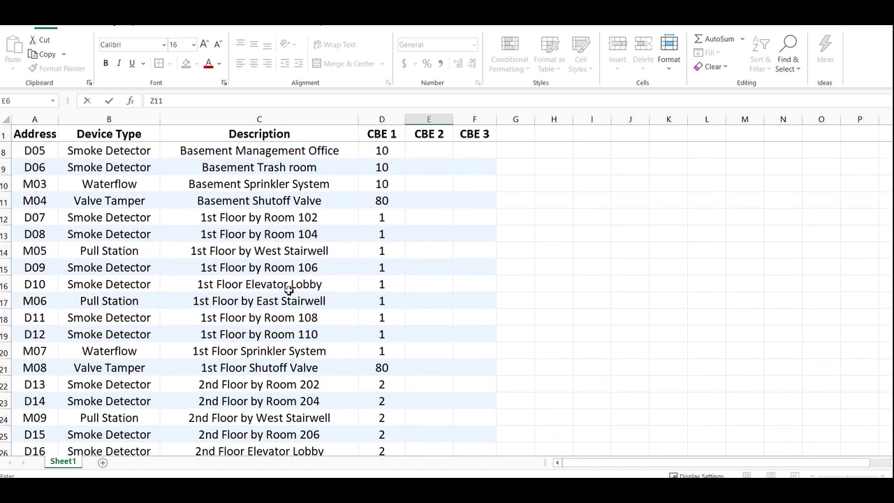
pyautogui.scroll(-1, 300, 307)
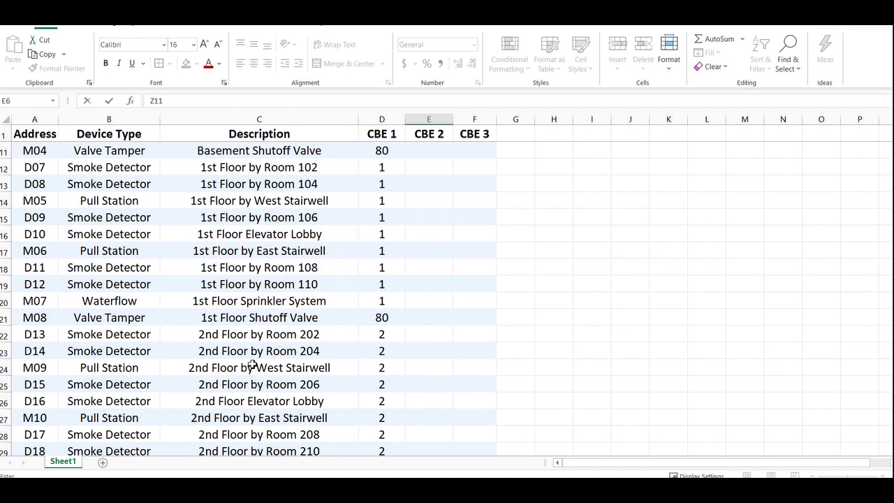
pyautogui.scroll(-1, 276, 353)
pyautogui.click(425, 355)
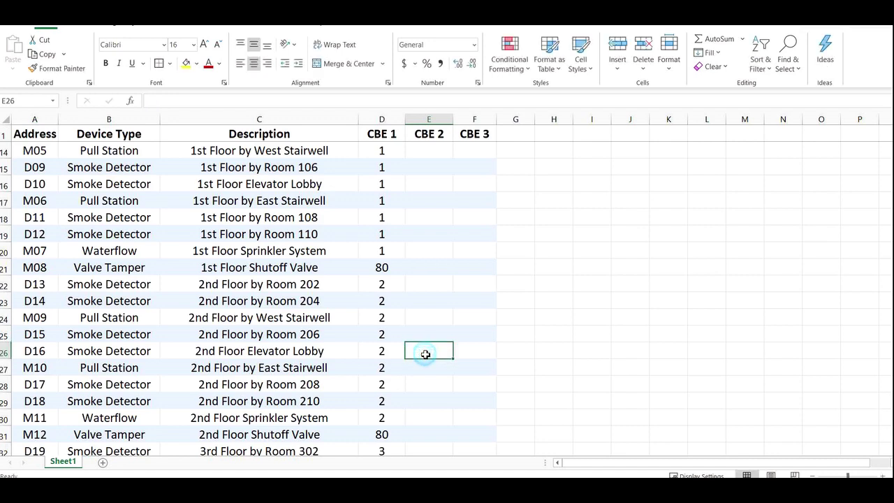
pyautogui.write('Z11')
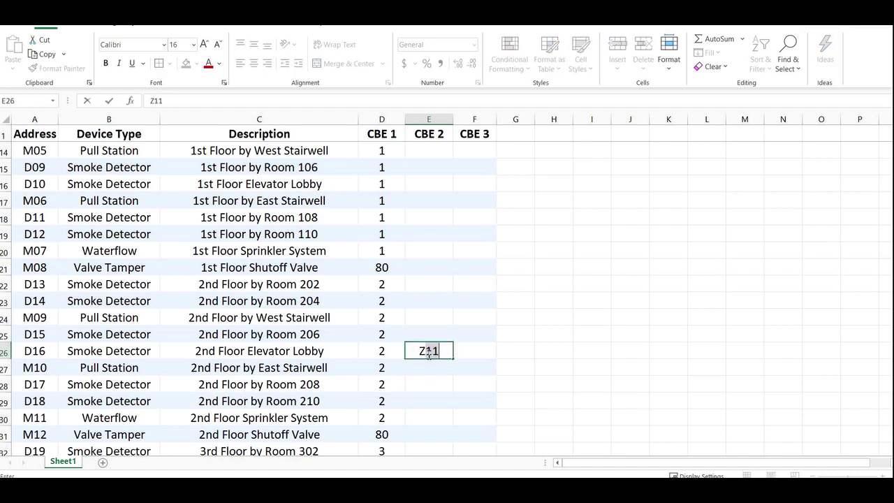
# Step: Enter Z11 under CBE 2 for the 3rd (E36) and 4th (E46) Floor Elevator Lobby detectors
pyautogui.scroll(-1, 427, 357)
pyautogui.scroll(-3, 428, 357)
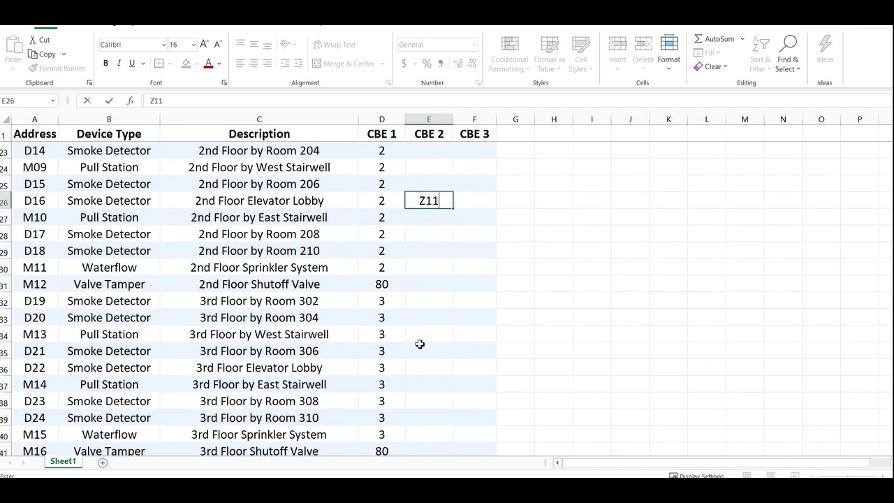
pyautogui.click(412, 371)
pyautogui.write('Z11')
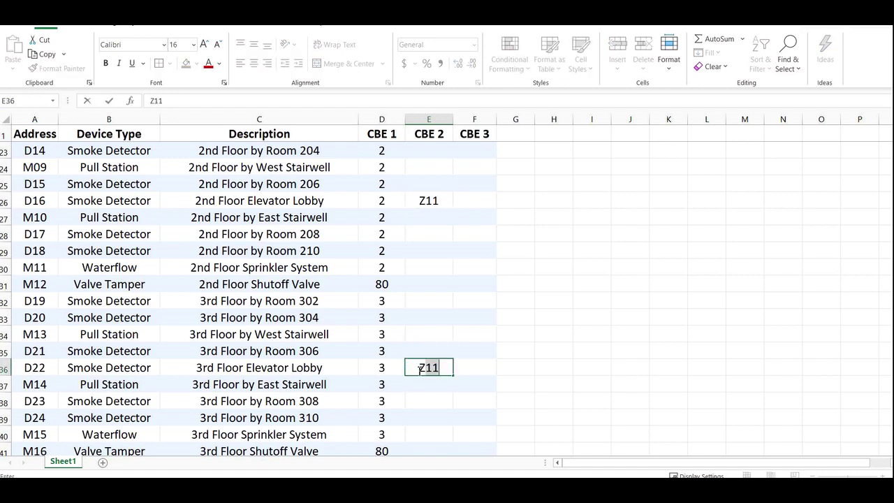
pyautogui.scroll(-2, 418, 371)
pyautogui.scroll(-2, 418, 370)
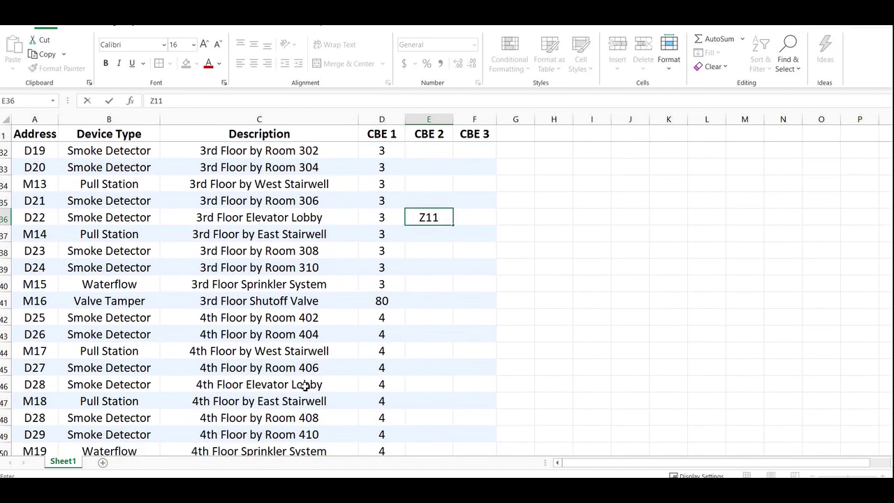
pyautogui.click(430, 383)
pyautogui.write('Z11')
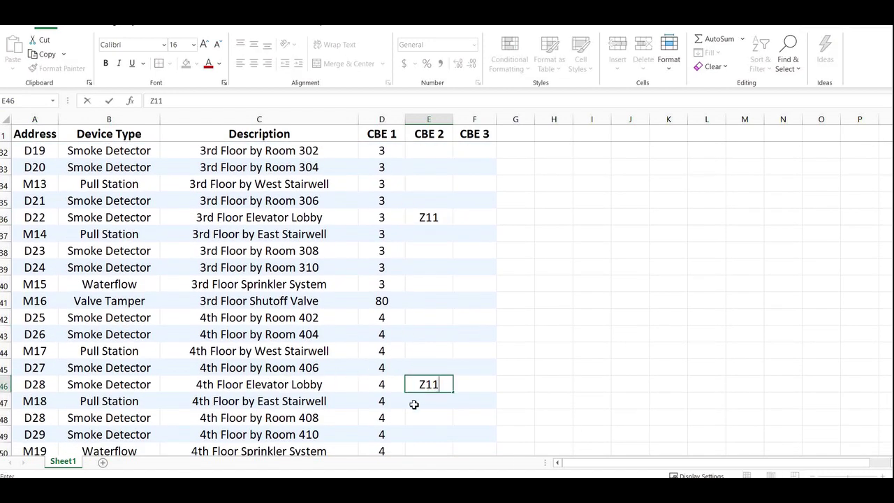
pyautogui.click(525, 399)
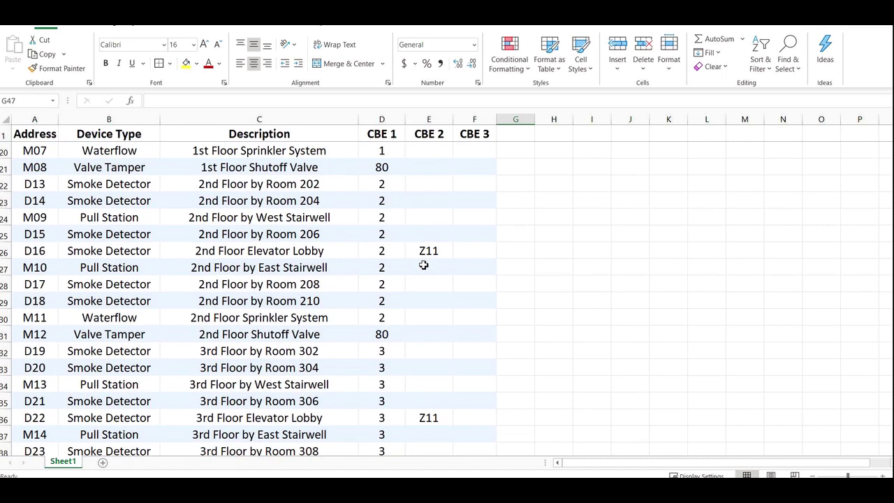
pyautogui.scroll(3, 423, 265)
# Step: Type Z12 into cell E16 for the 1st Floor Elevator Lobby detector
pyautogui.click(426, 237)
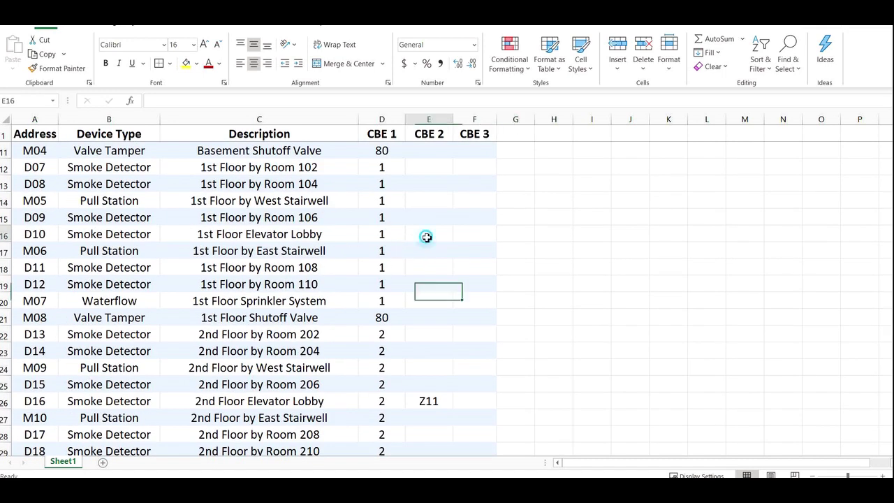
pyautogui.write('Z12')
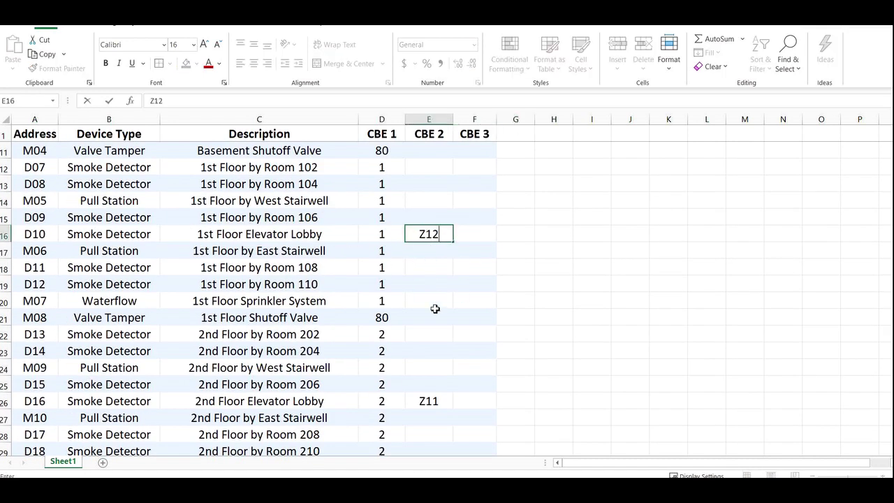